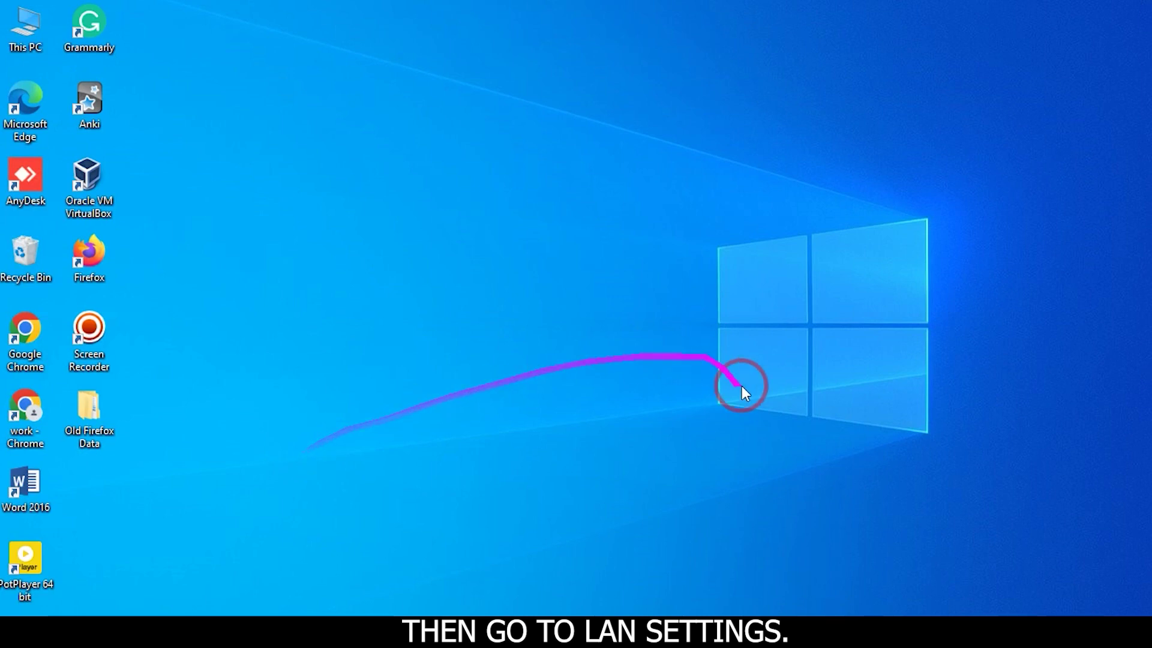
Step: Open the IPv4 properties of the Ethernet adapter from Network & Internet settings
{"action": "left_click", "coordinate": [1004, 609]}
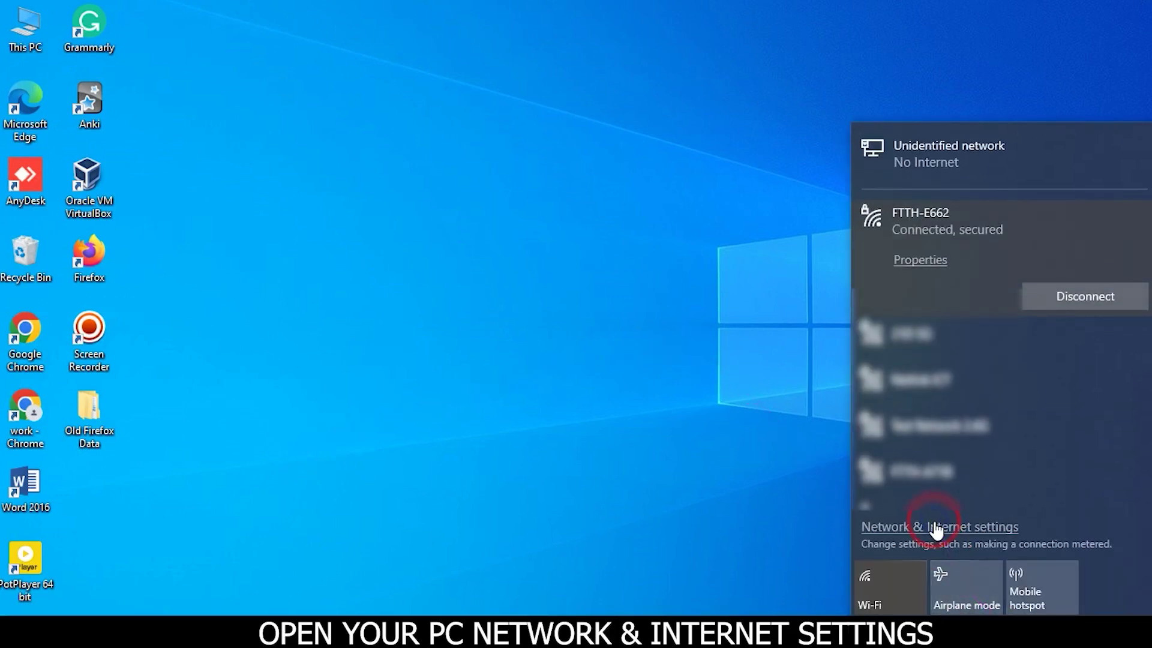
{"action": "left_click", "coordinate": [937, 528]}
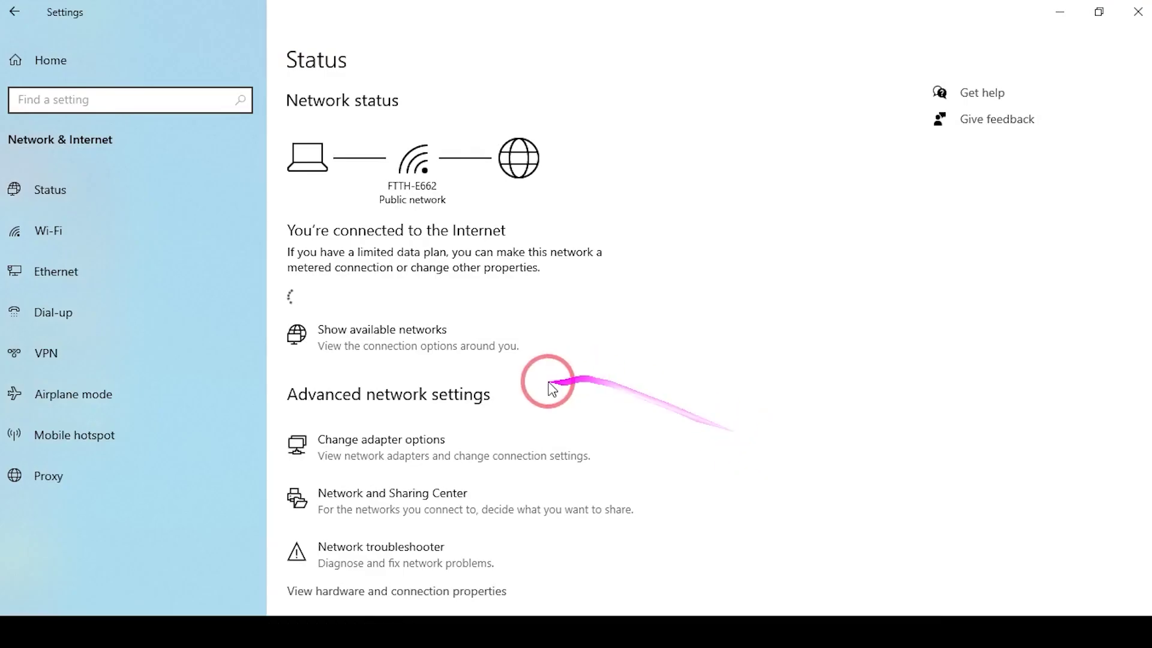
{"action": "scroll", "coordinate": [387, 479], "scroll_direction": "down", "scroll_amount": 3}
{"action": "left_click", "coordinate": [393, 433]}
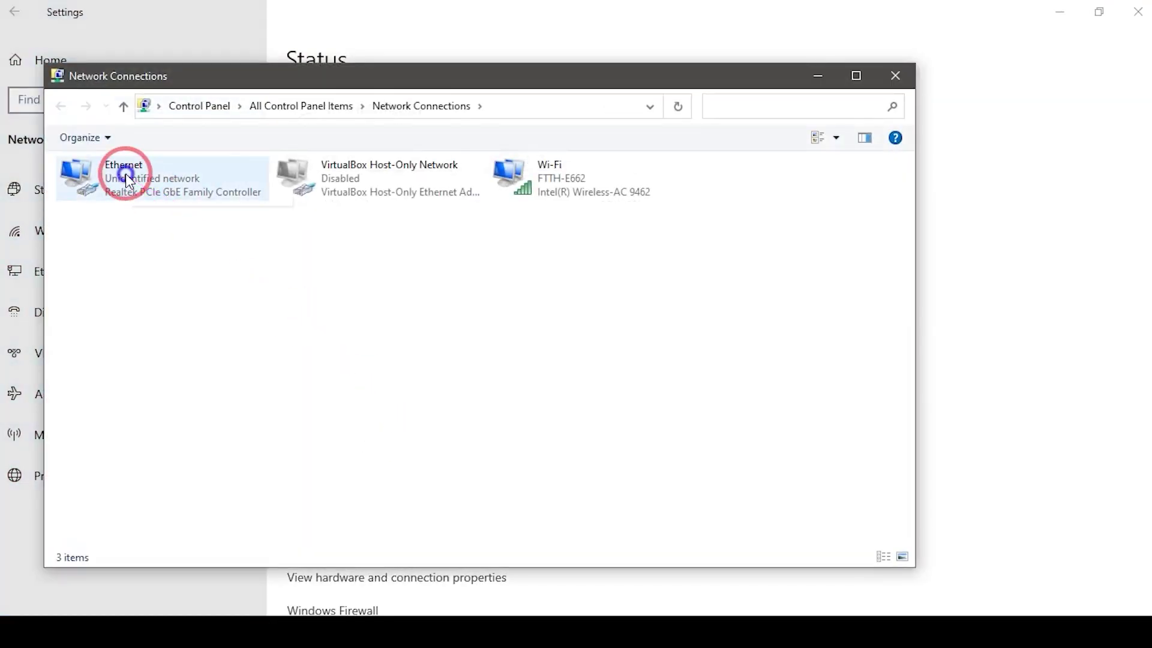
{"action": "double_click", "coordinate": [125, 176]}
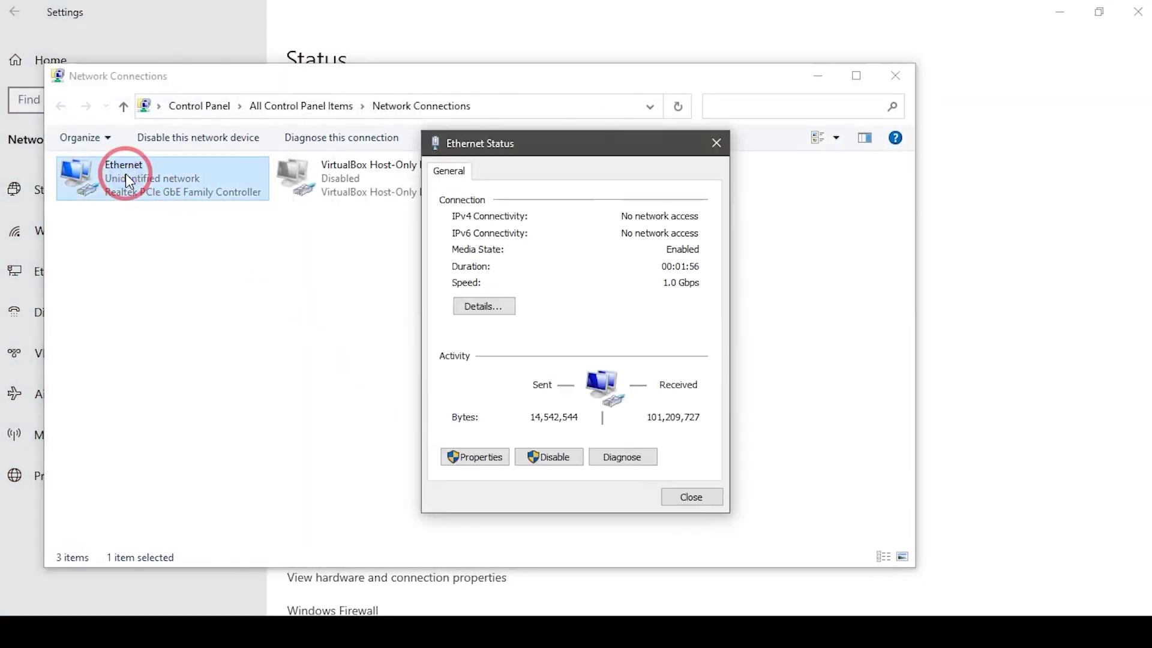
{"action": "left_click", "coordinate": [479, 458]}
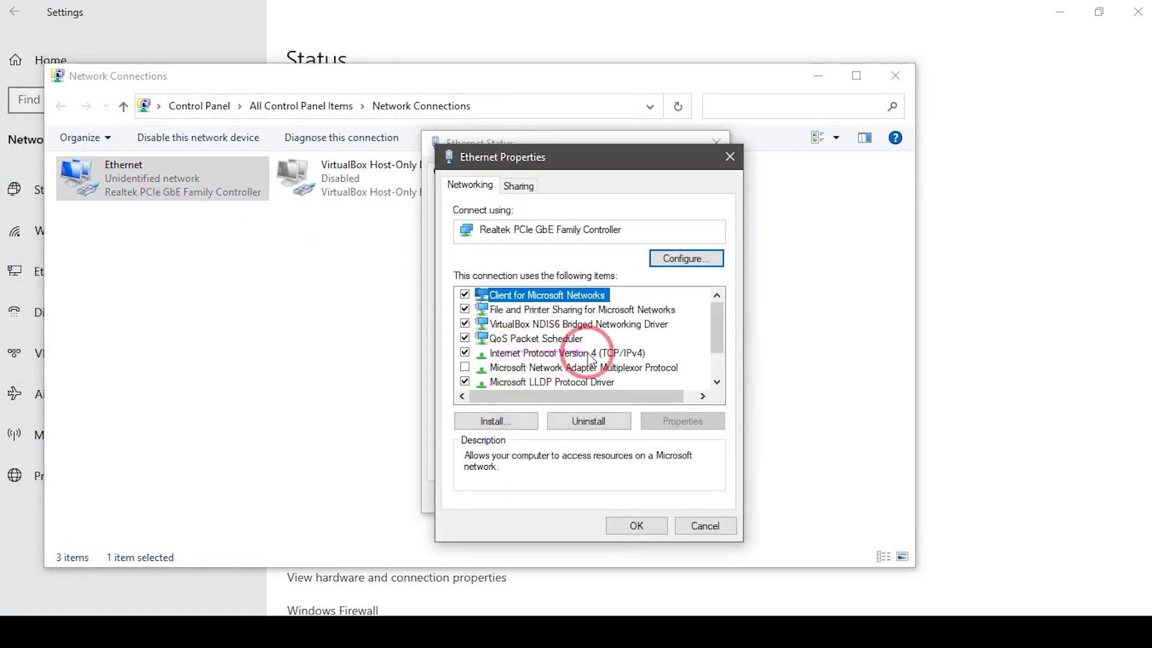
{"action": "left_click", "coordinate": [587, 355]}
{"action": "double_click", "coordinate": [586, 356]}
Step: Give Ethernet a manual IPv4 address, subnet mask and gateway, then clear the windows to the desktop
{"action": "left_click", "coordinate": [496, 344]}
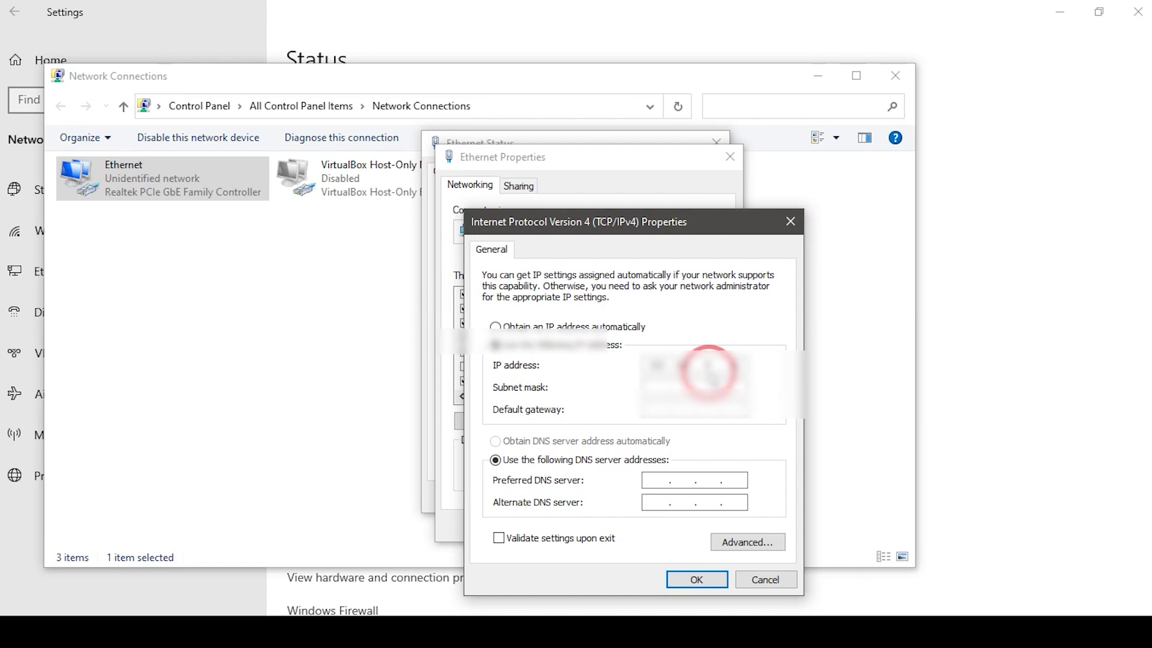
{"action": "left_click", "coordinate": [698, 581]}
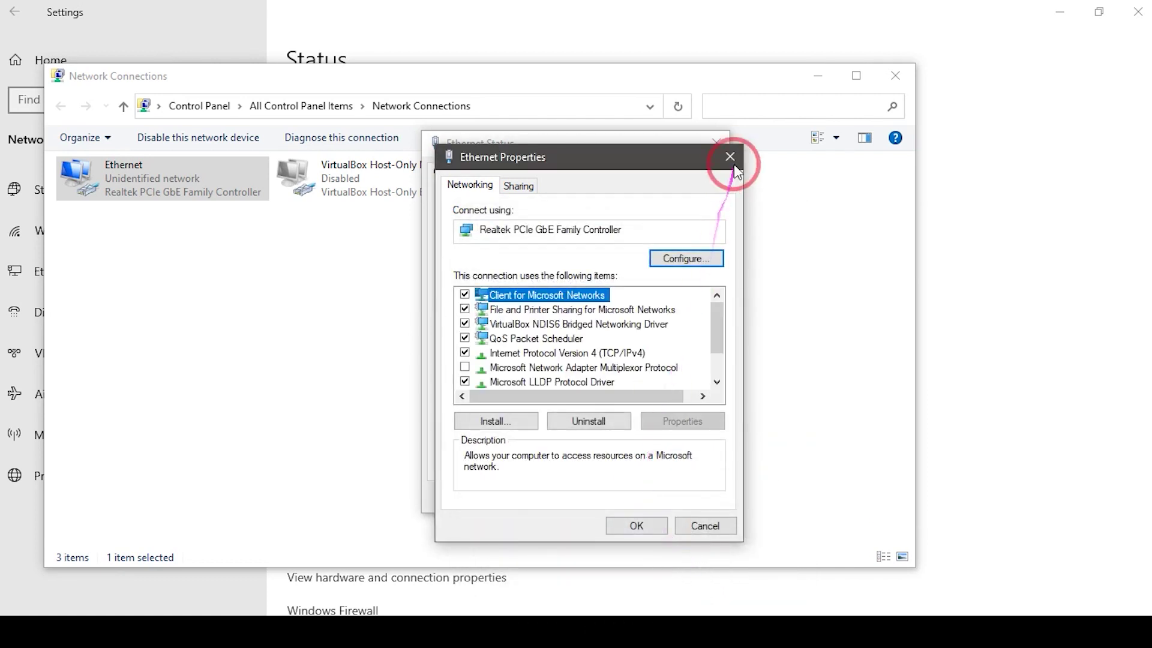
{"action": "left_click", "coordinate": [643, 526]}
{"action": "left_click", "coordinate": [689, 496]}
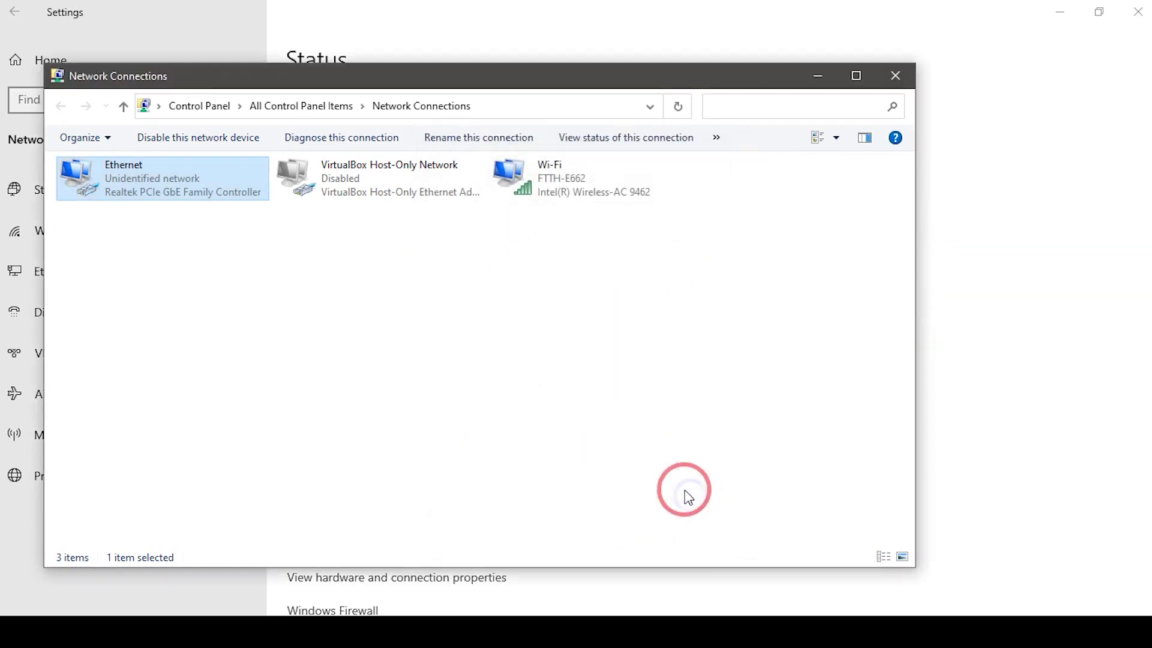
{"action": "left_click", "coordinate": [817, 77]}
{"action": "left_click", "coordinate": [1060, 12]}
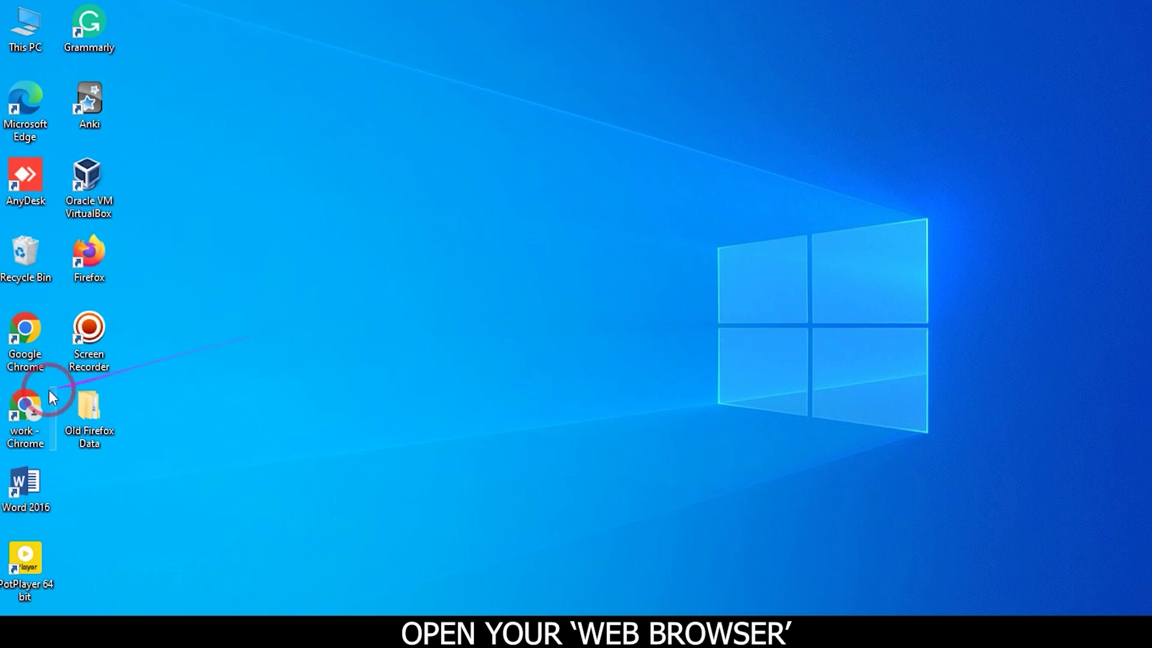
Step: Launch the work Chrome profile and load the OLT login page at 192.168.8.200
{"action": "double_click", "coordinate": [32, 407]}
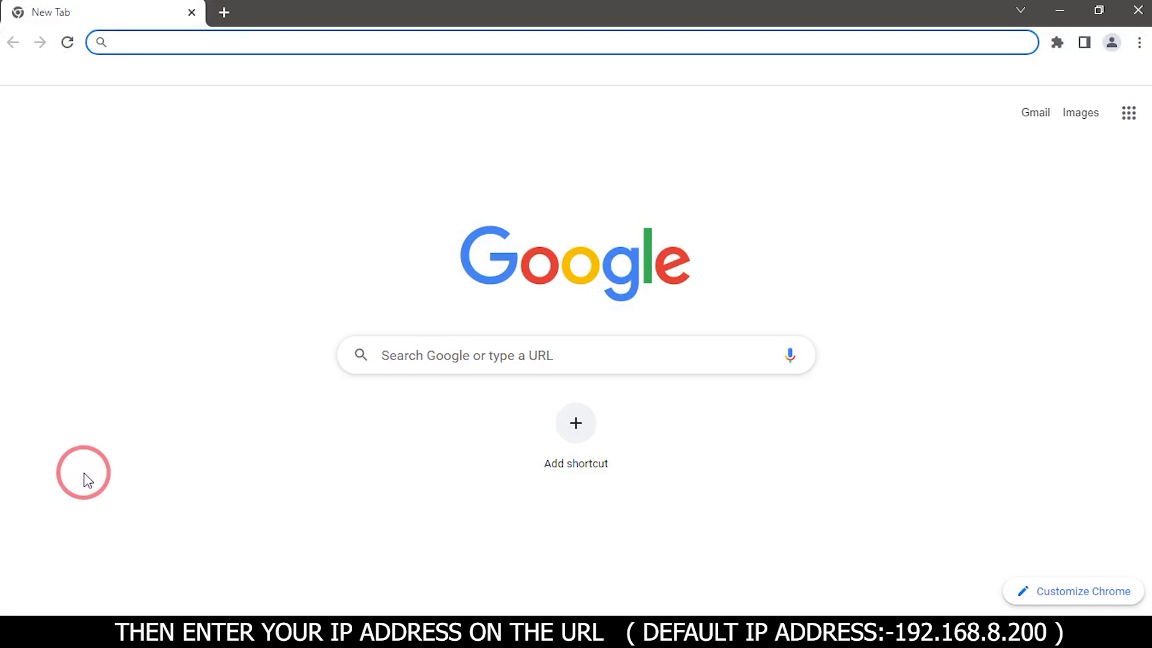
{"action": "type", "text": "192.16"}
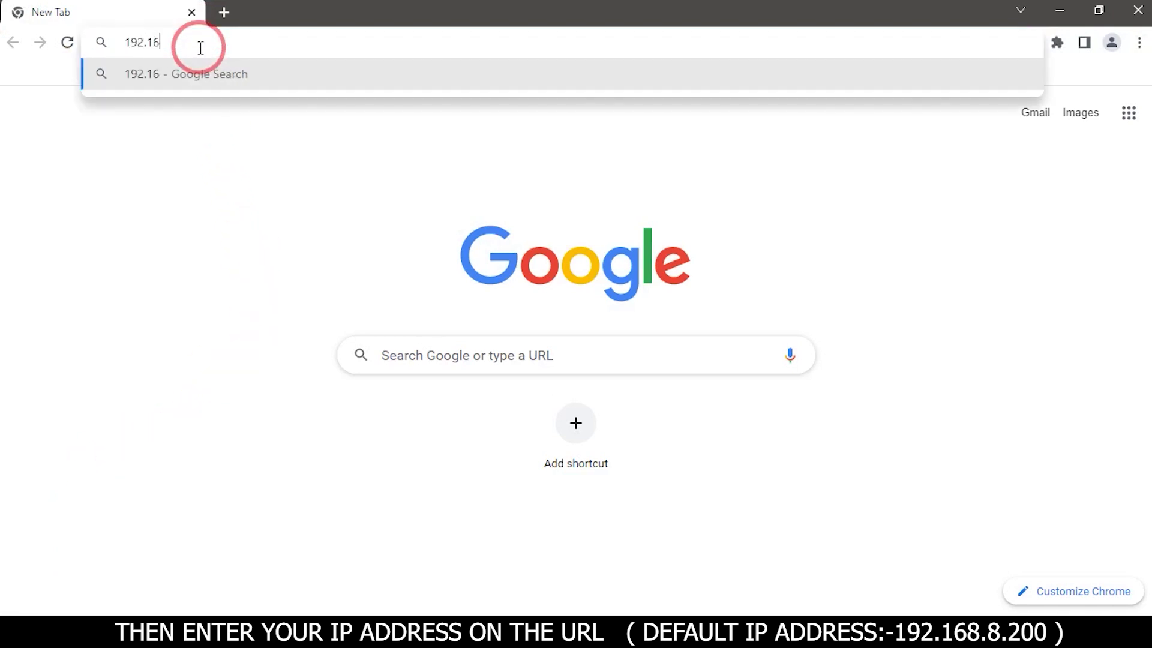
{"action": "type", "text": "8."}
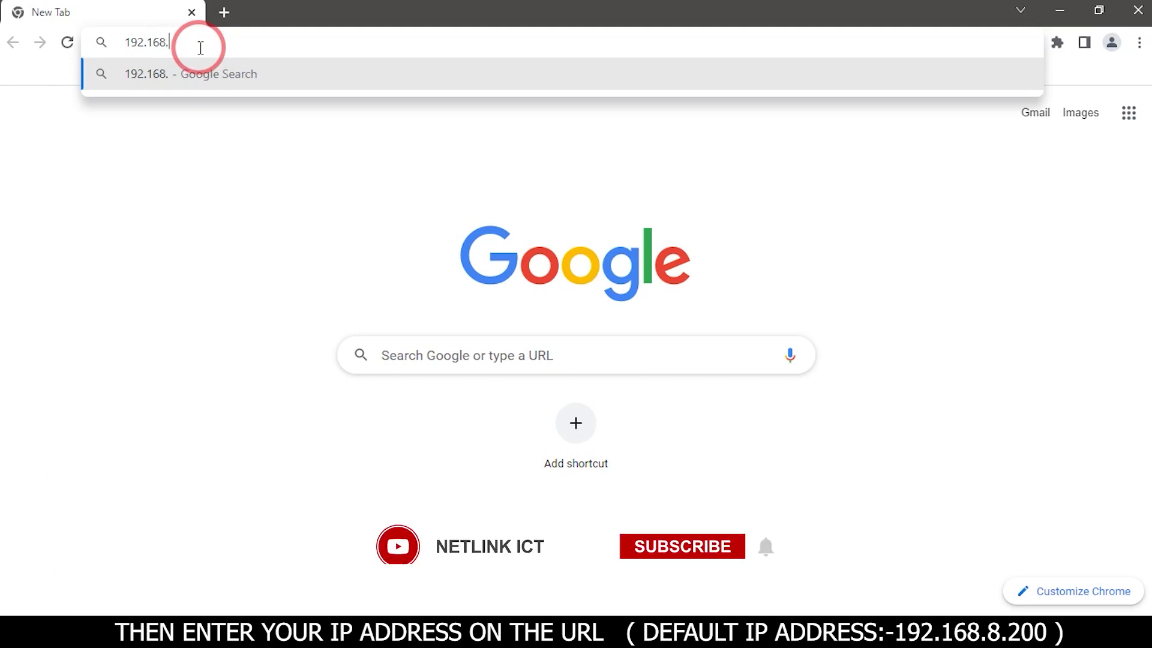
{"action": "type", "text": "8."}
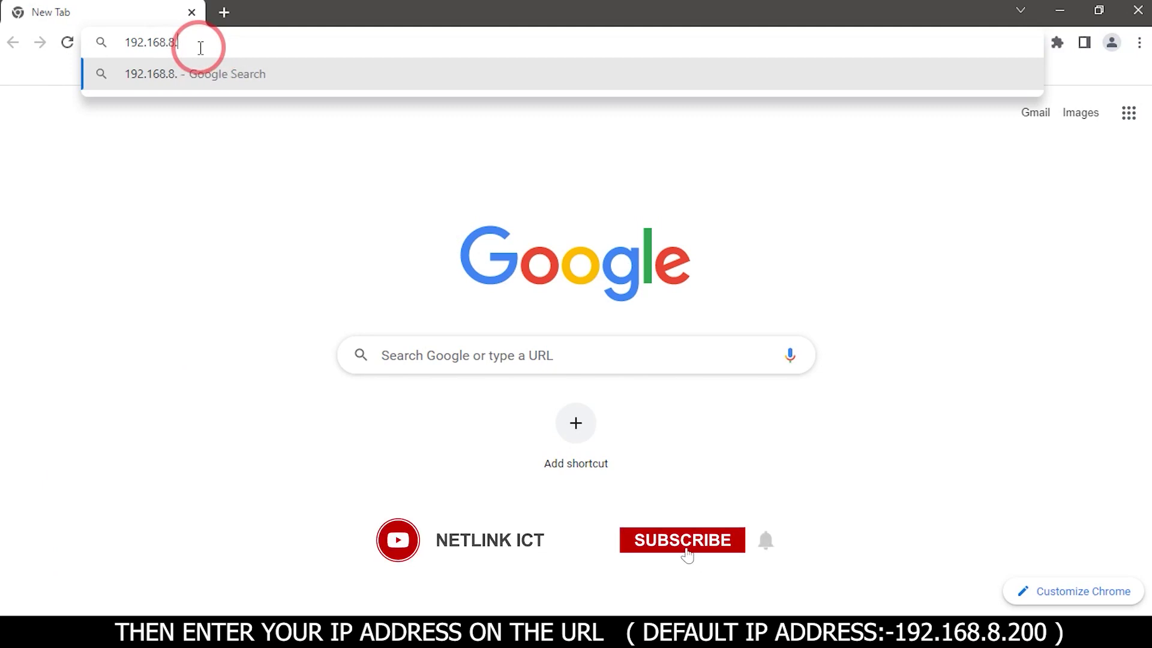
{"action": "type", "text": "200"}
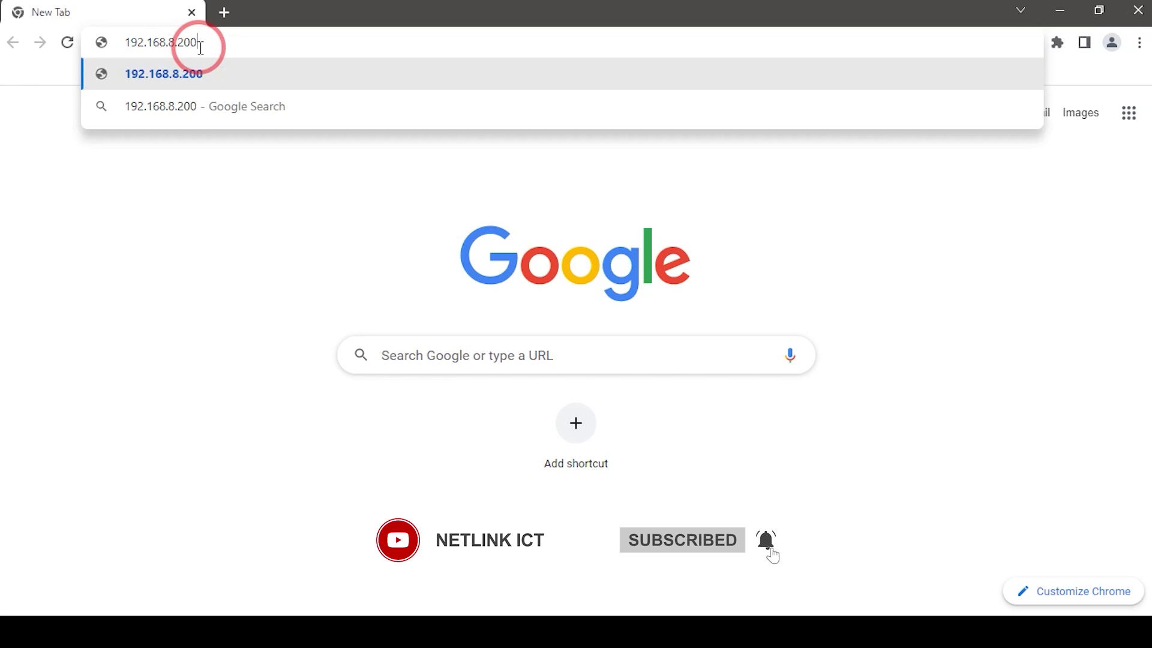
{"action": "key", "text": "Return"}
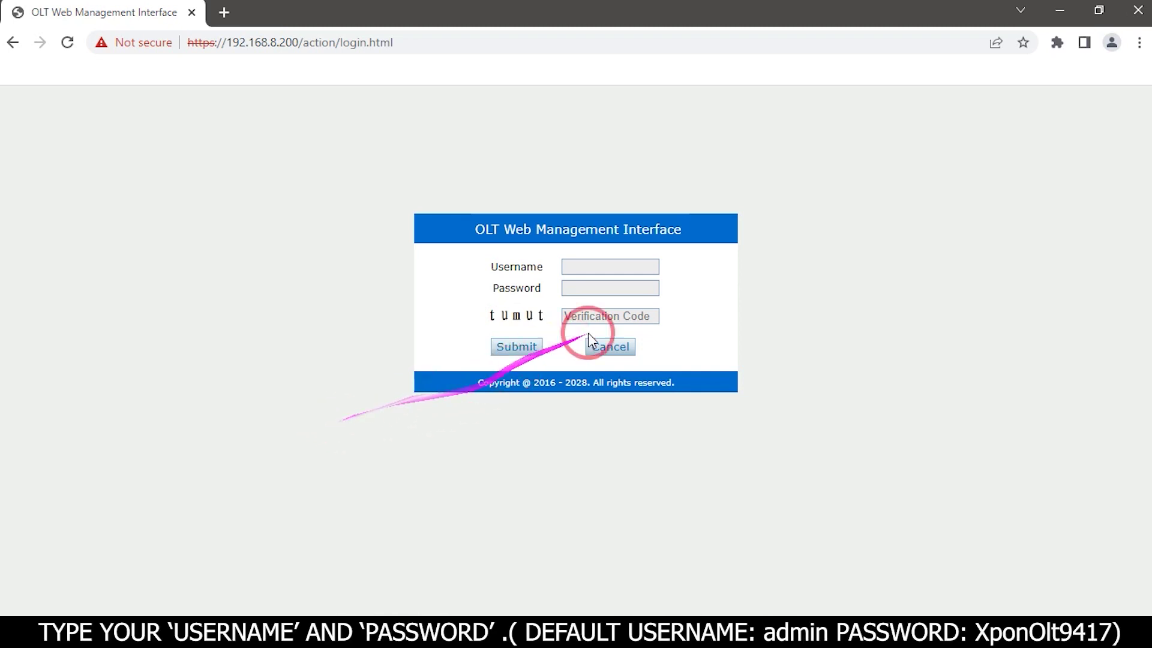
Step: Log in with the administrator username, password and the displayed verification code
{"action": "left_click", "coordinate": [606, 267]}
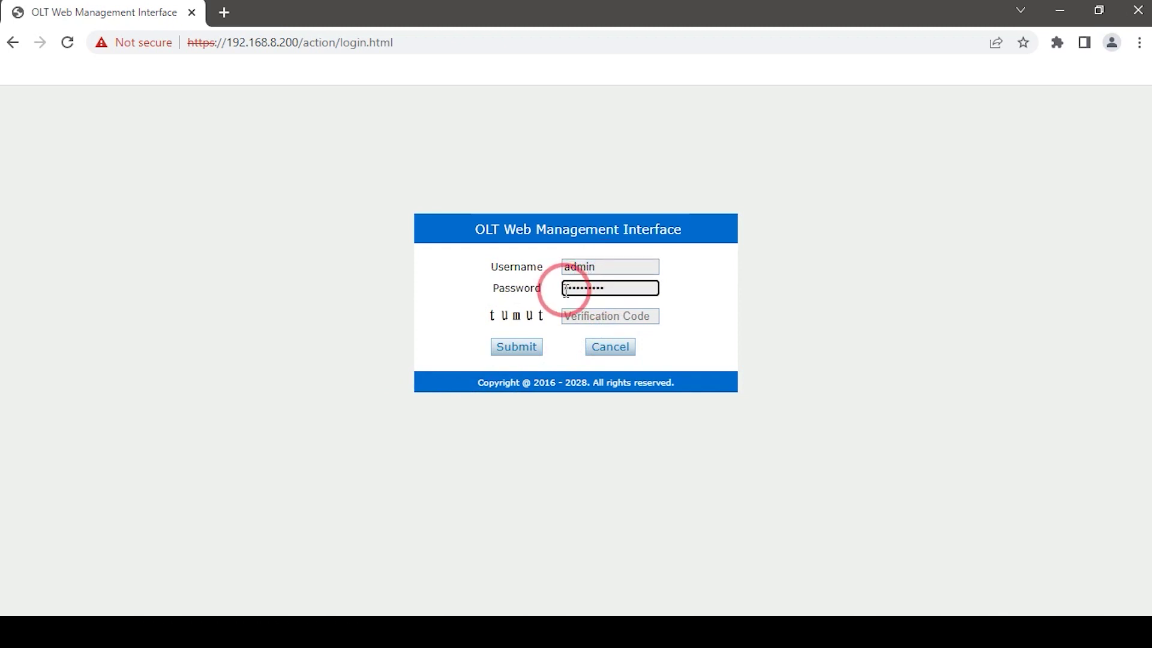
{"action": "left_click", "coordinate": [576, 318]}
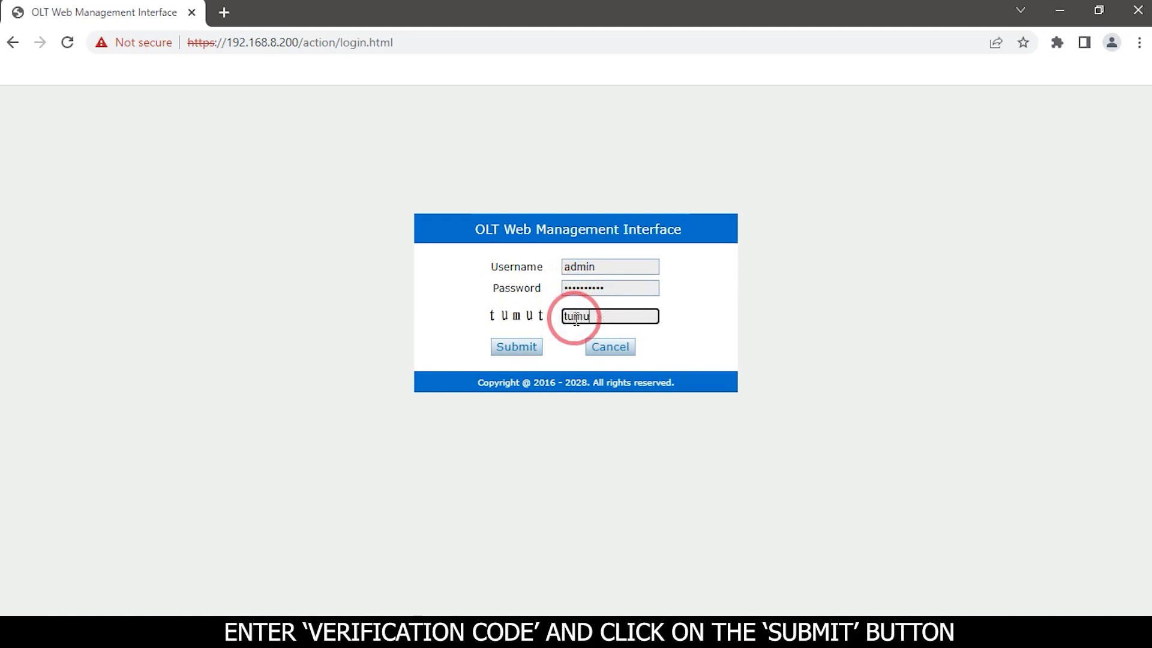
{"action": "left_click", "coordinate": [517, 346]}
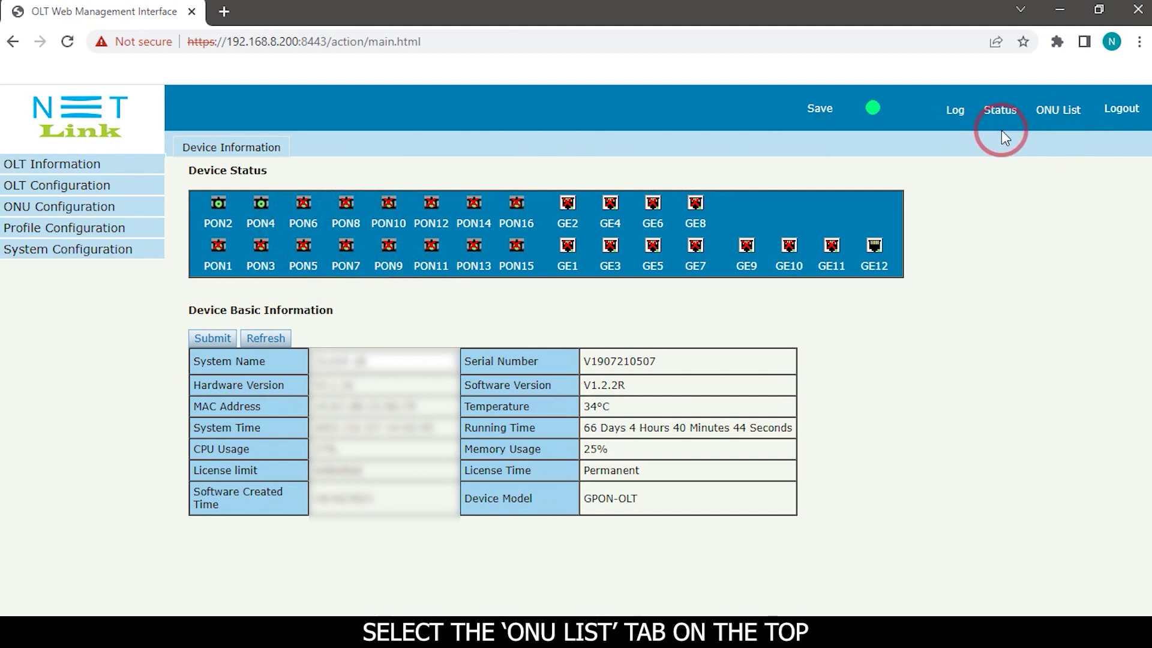
{"action": "left_click", "coordinate": [1051, 120]}
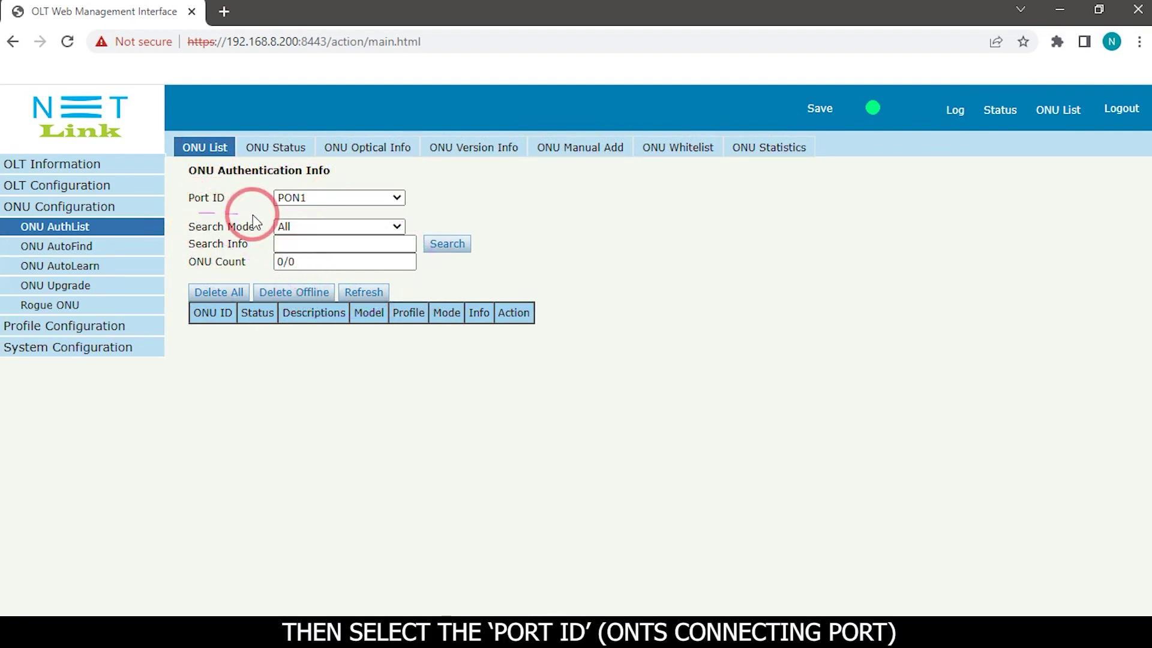
Step: Filter the ONU list to port PON2 and open ONU GPON0/2:9's configuration
{"action": "left_click", "coordinate": [396, 198]}
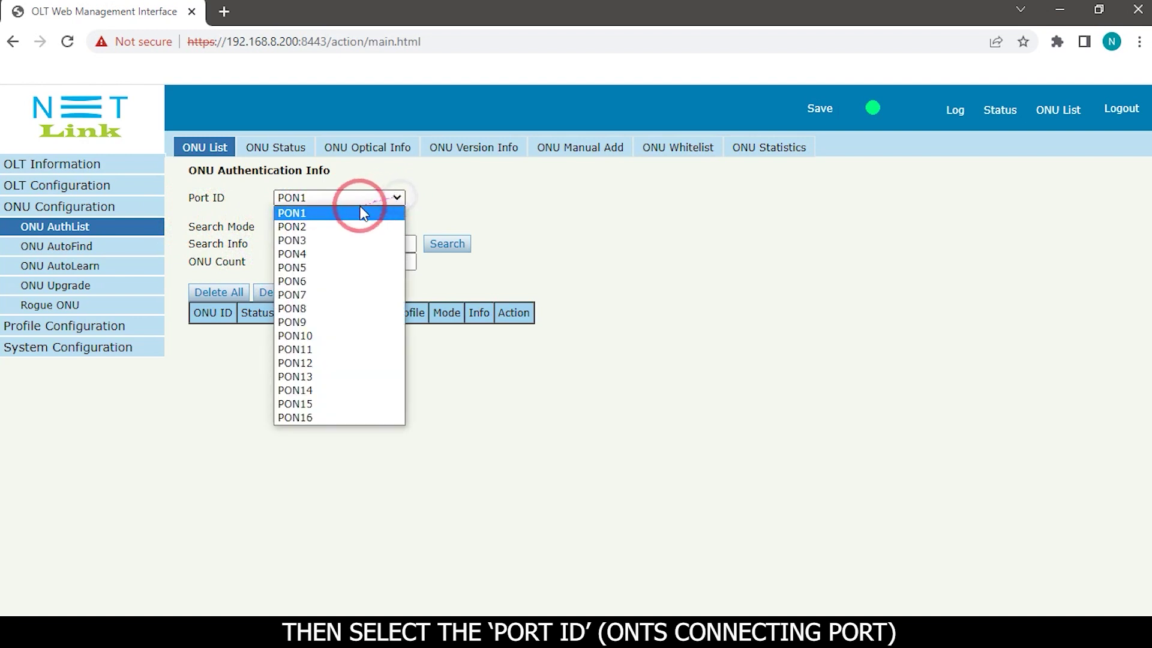
{"action": "left_click", "coordinate": [294, 226]}
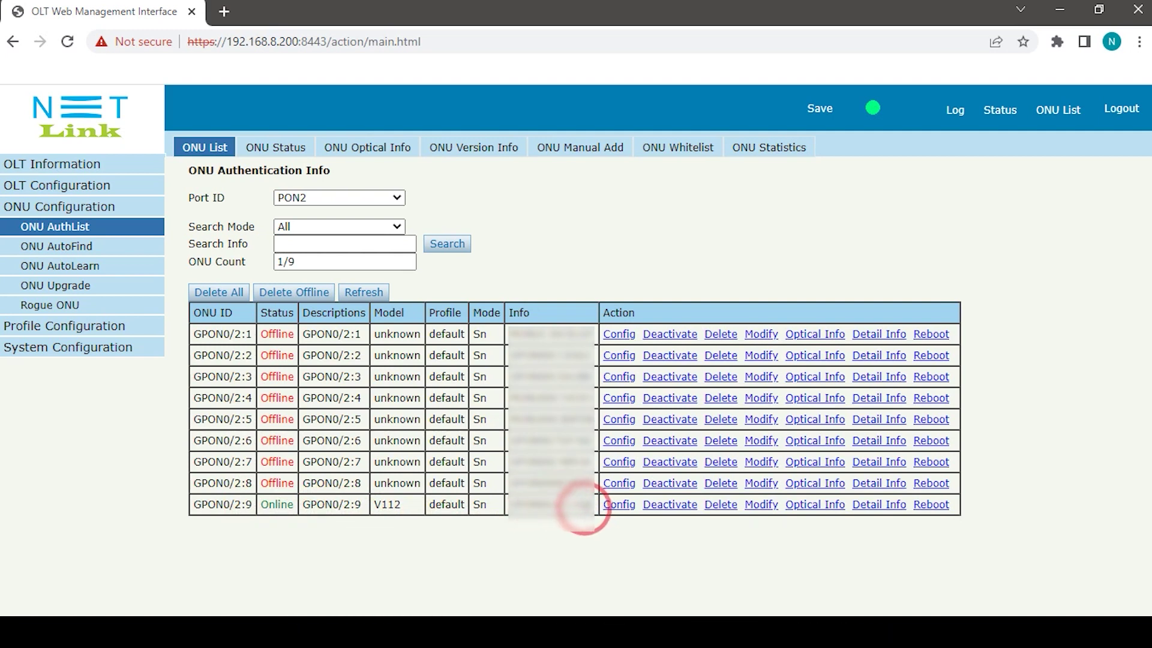
{"action": "left_click", "coordinate": [623, 507]}
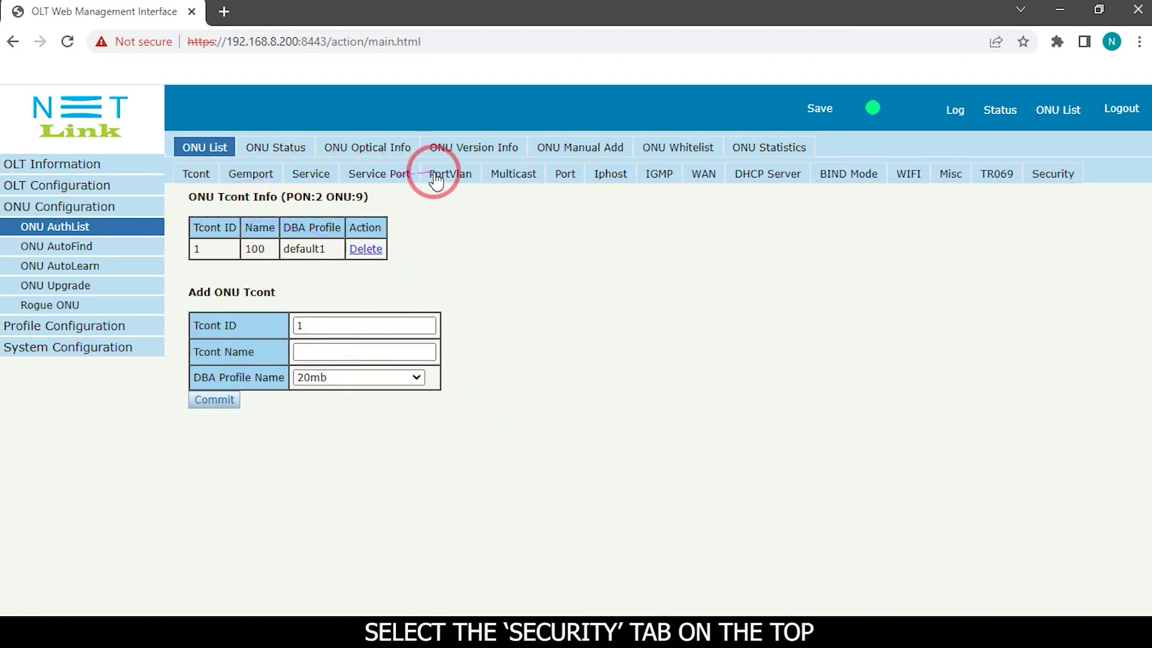
Step: Show GPON0/2:9's Security tab and submit its User Control settings to display the admin name and password
{"action": "left_click", "coordinate": [1051, 177]}
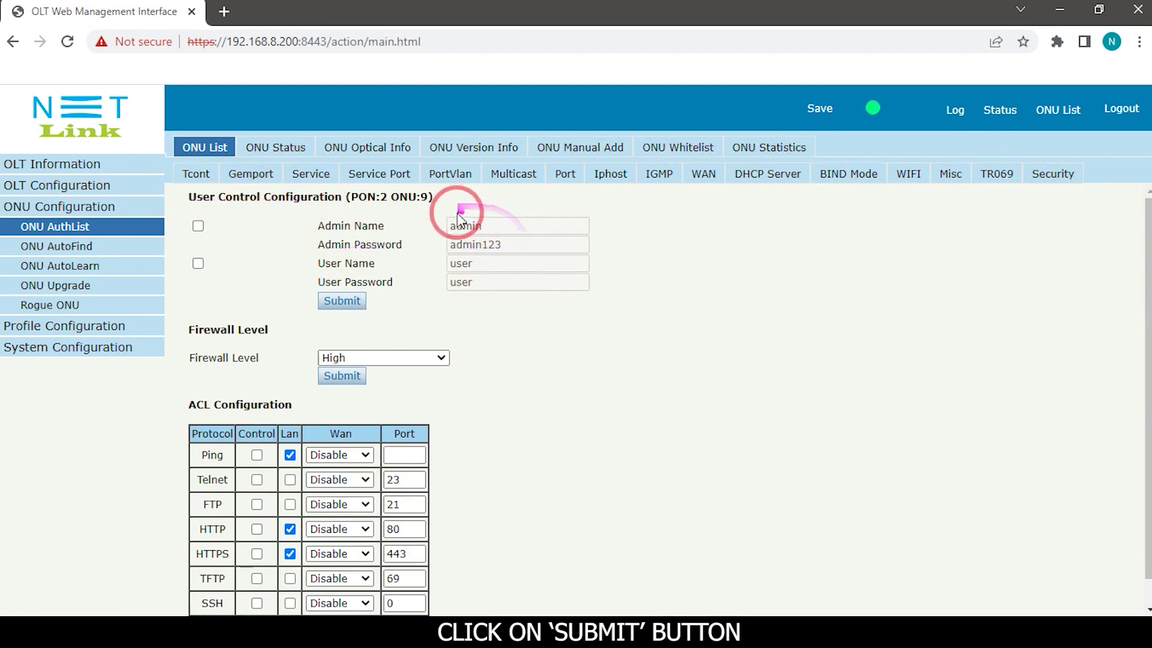
{"action": "left_click", "coordinate": [330, 303]}
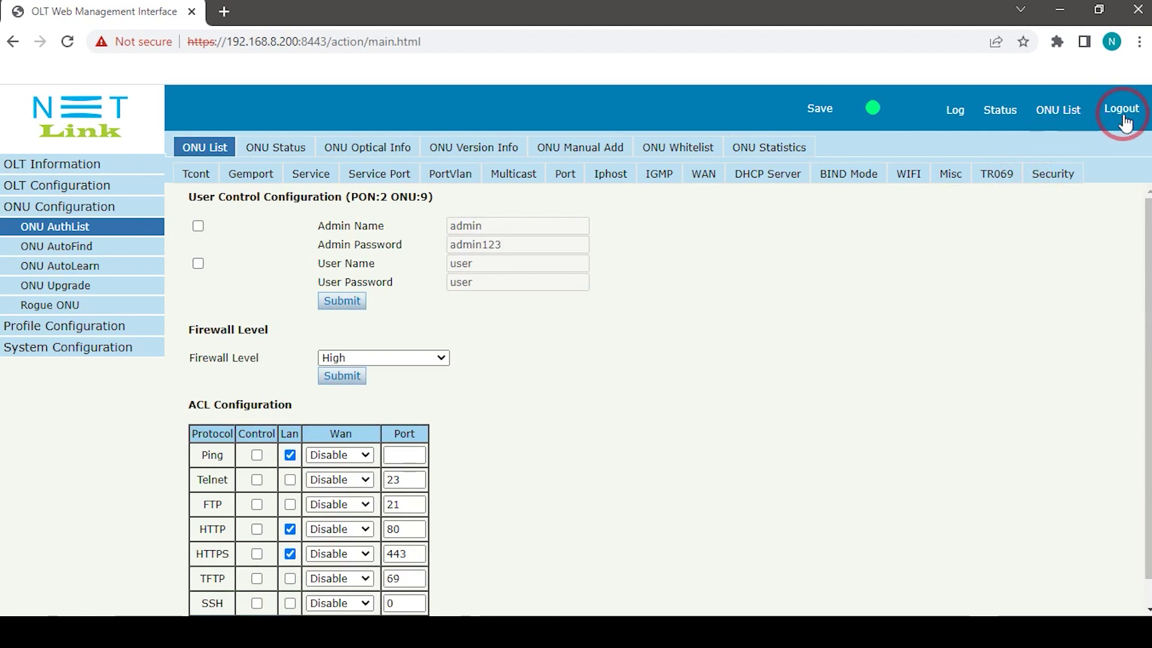
Step: Log out of the OLT management session
{"action": "left_click", "coordinate": [1123, 109]}
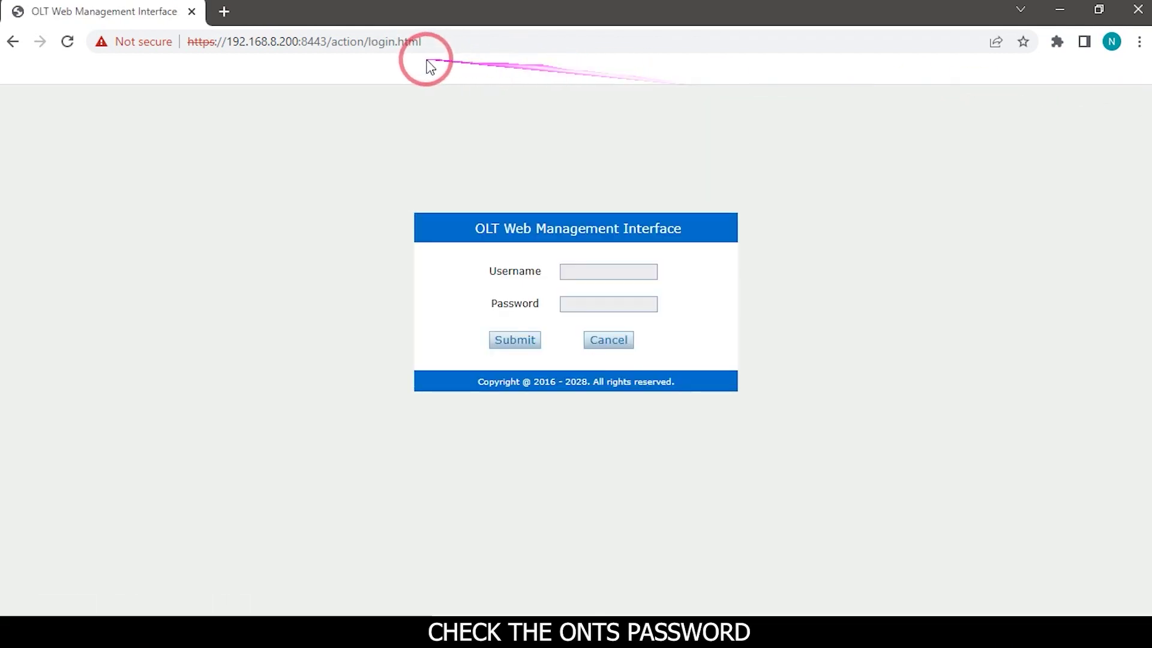